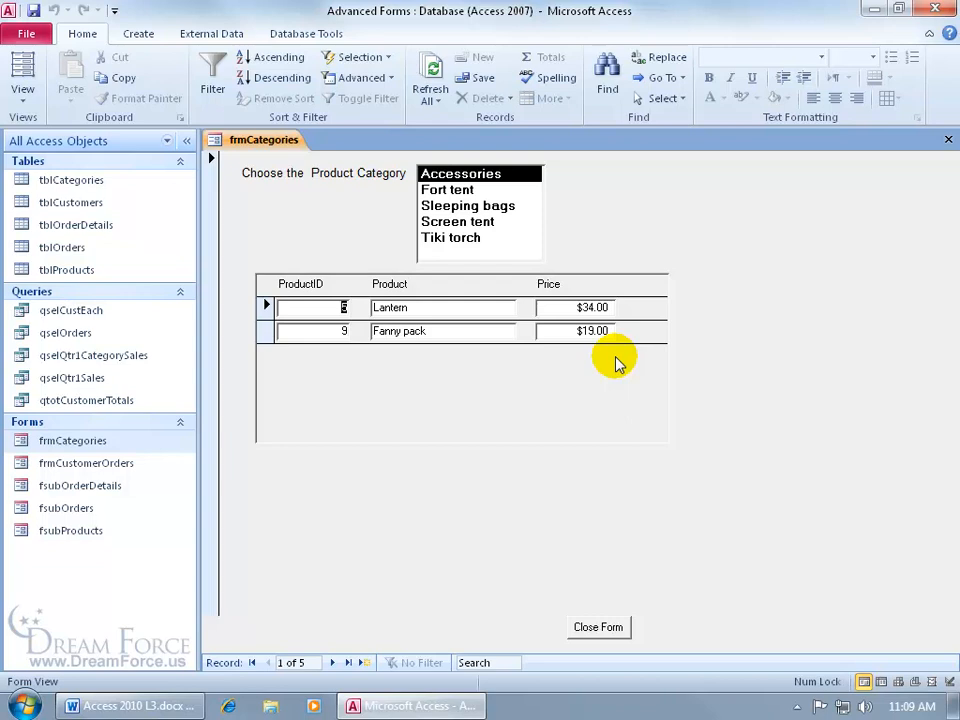
# Switch frmCategories to Design View and open the conditional formatting rules for the Price Ea field in the products subform.
pyautogui.rightClick(736, 290)
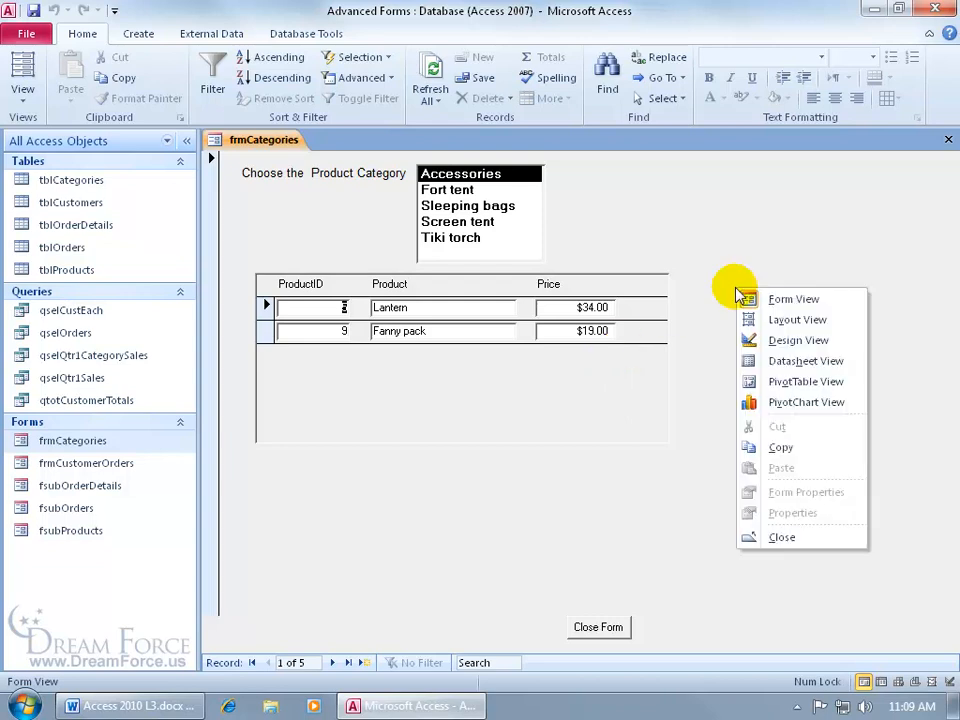
pyautogui.click(767, 344)
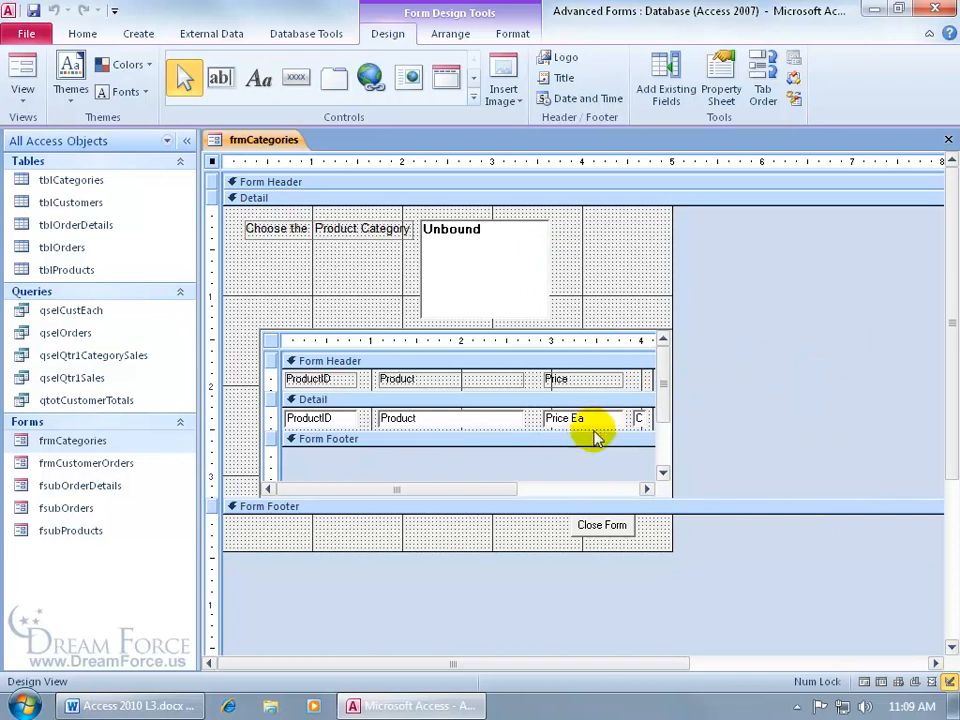
pyautogui.click(590, 428)
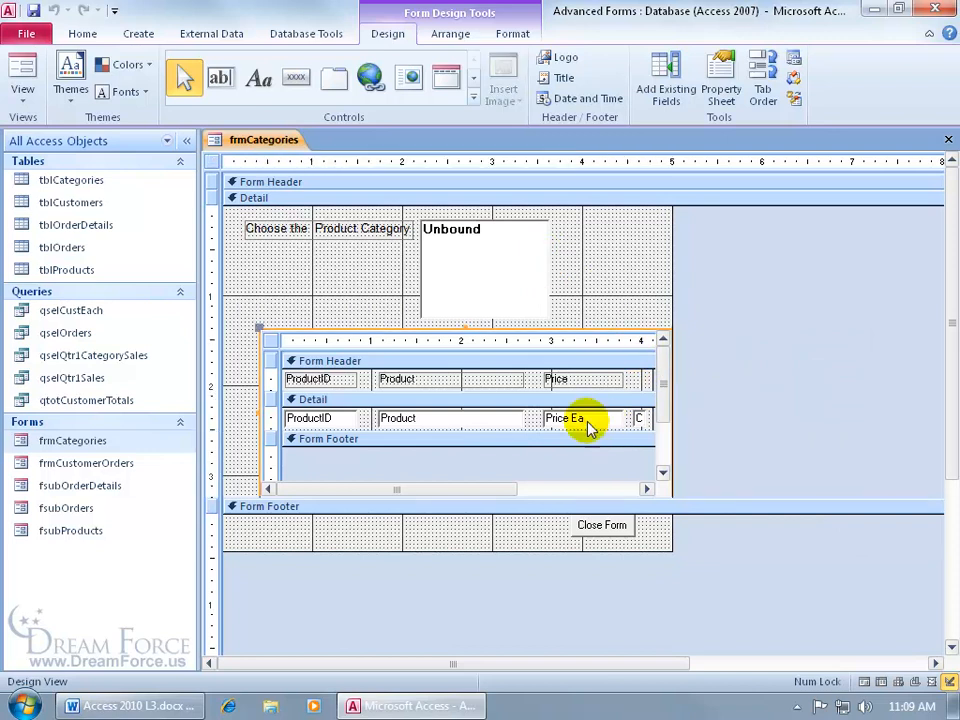
pyautogui.click(590, 420)
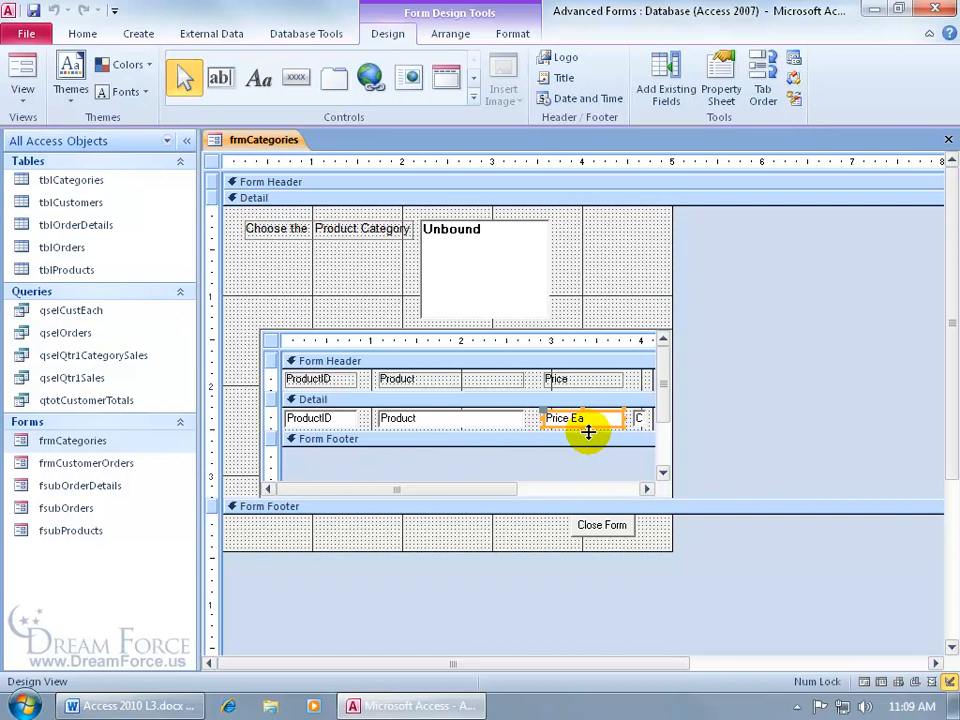
pyautogui.click(514, 34)
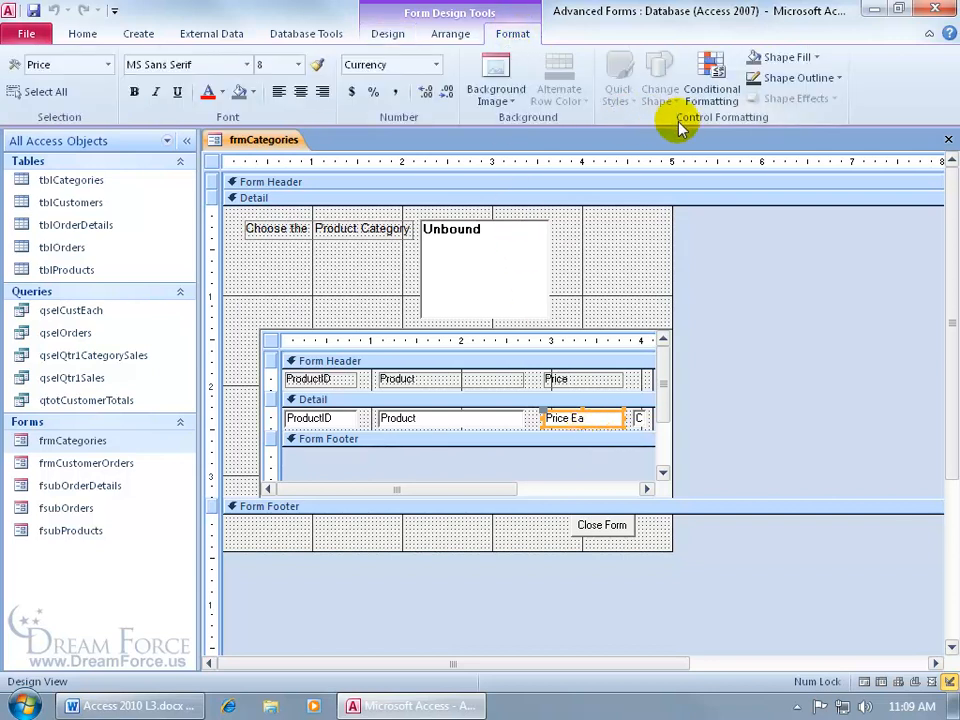
pyautogui.click(708, 78)
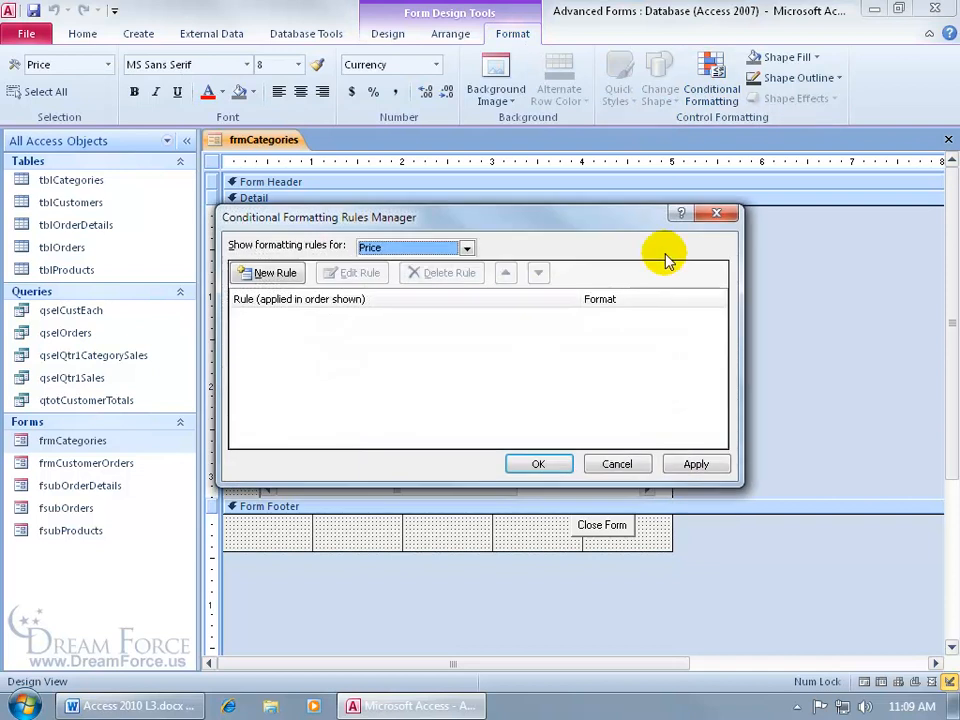
# Create a new formatting rule that applies when the field value is less than or equal to 25.
pyautogui.click(272, 272)
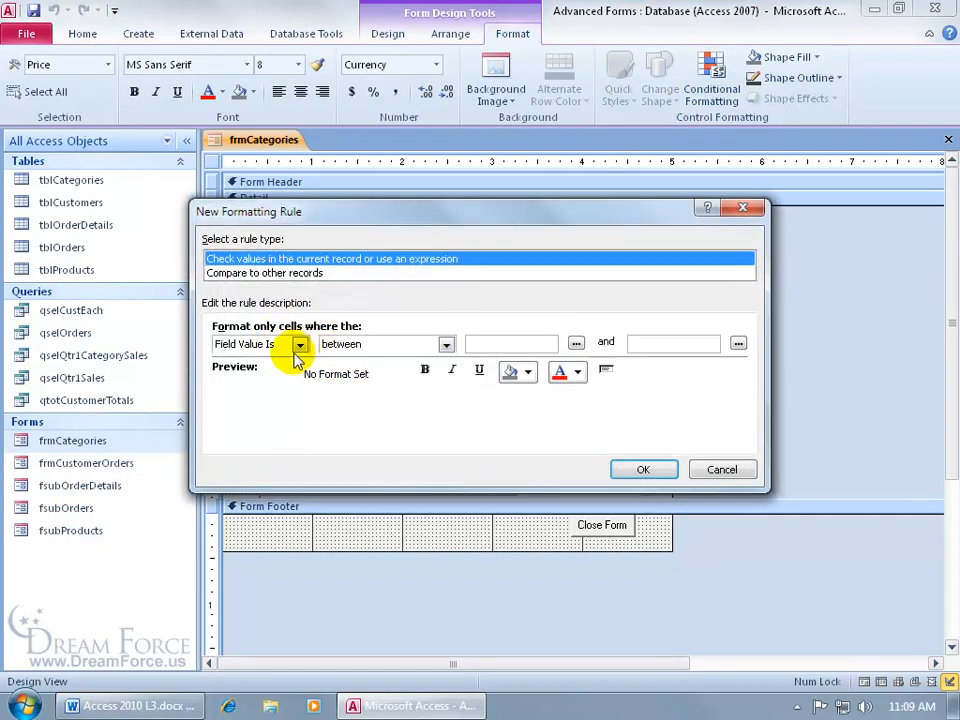
pyautogui.click(445, 344)
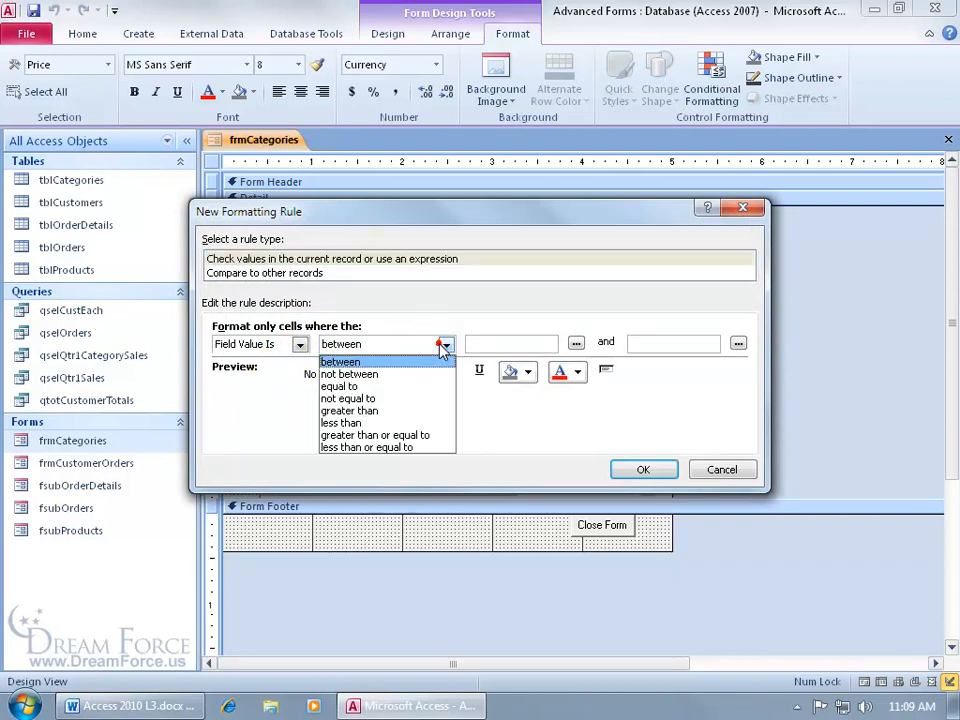
pyautogui.click(418, 448)
pyautogui.click(515, 343)
pyautogui.write('25')
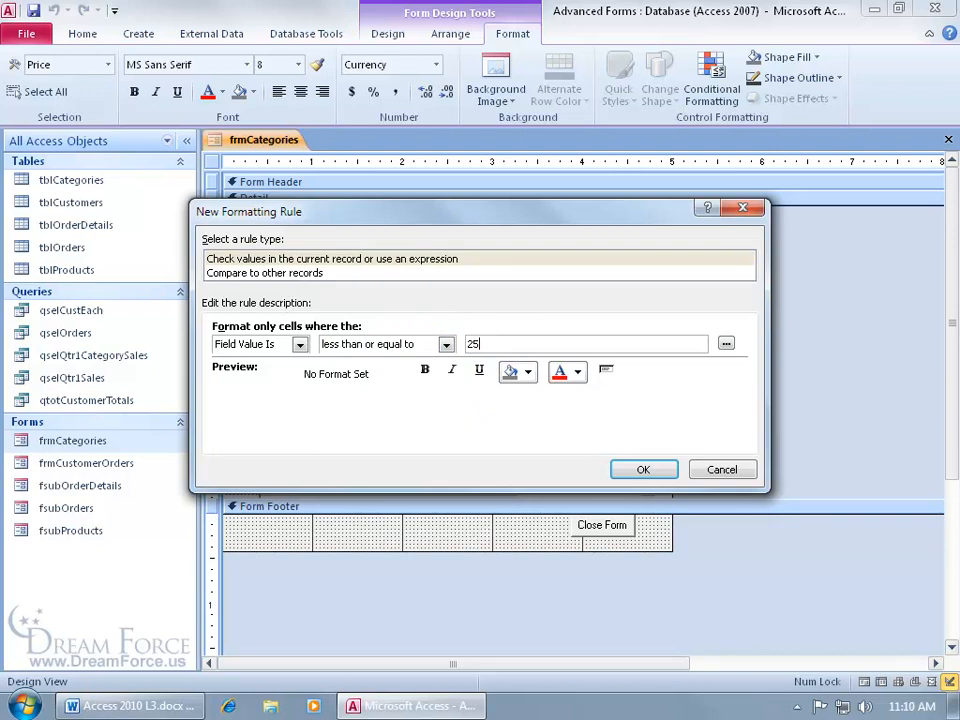
# Give the price rule a bold red font, apply it and display the form in Form View.
pyautogui.click(578, 372)
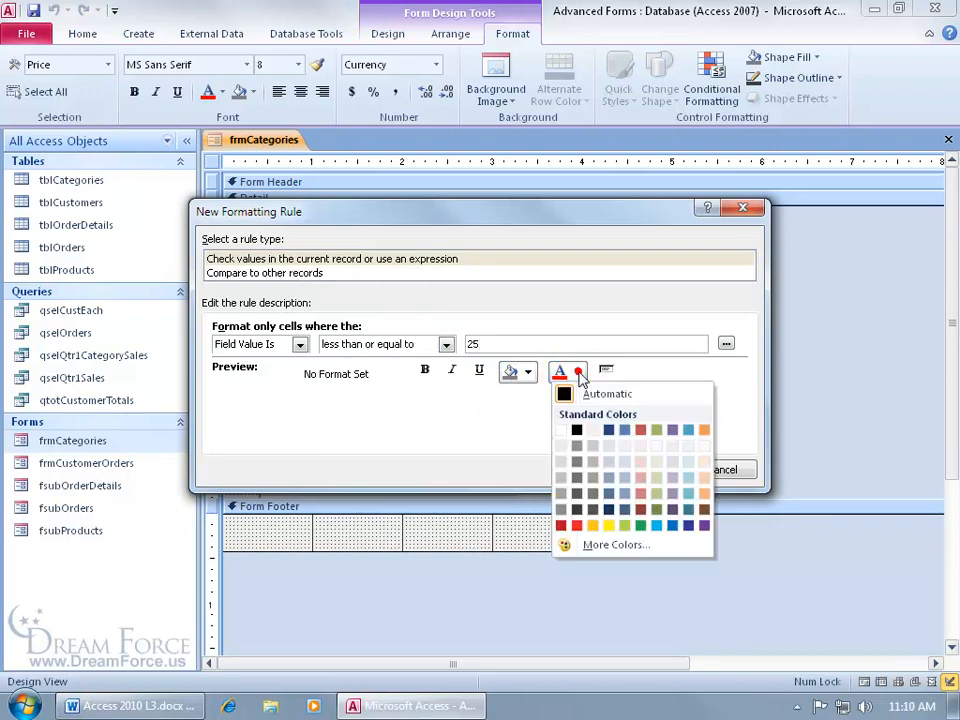
pyautogui.click(576, 524)
pyautogui.click(425, 370)
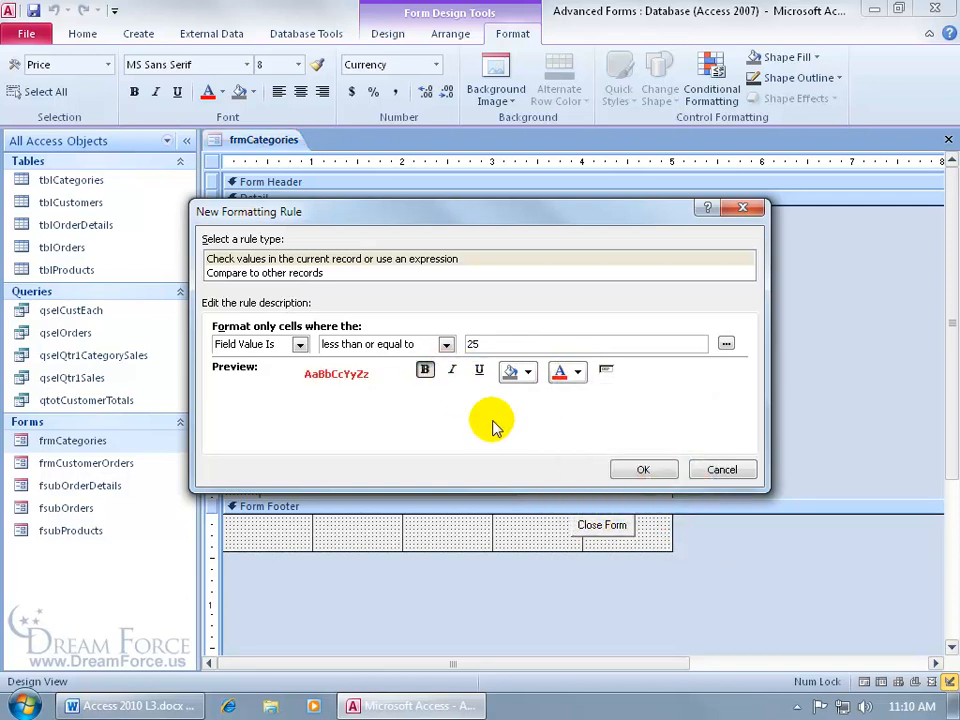
pyautogui.click(645, 469)
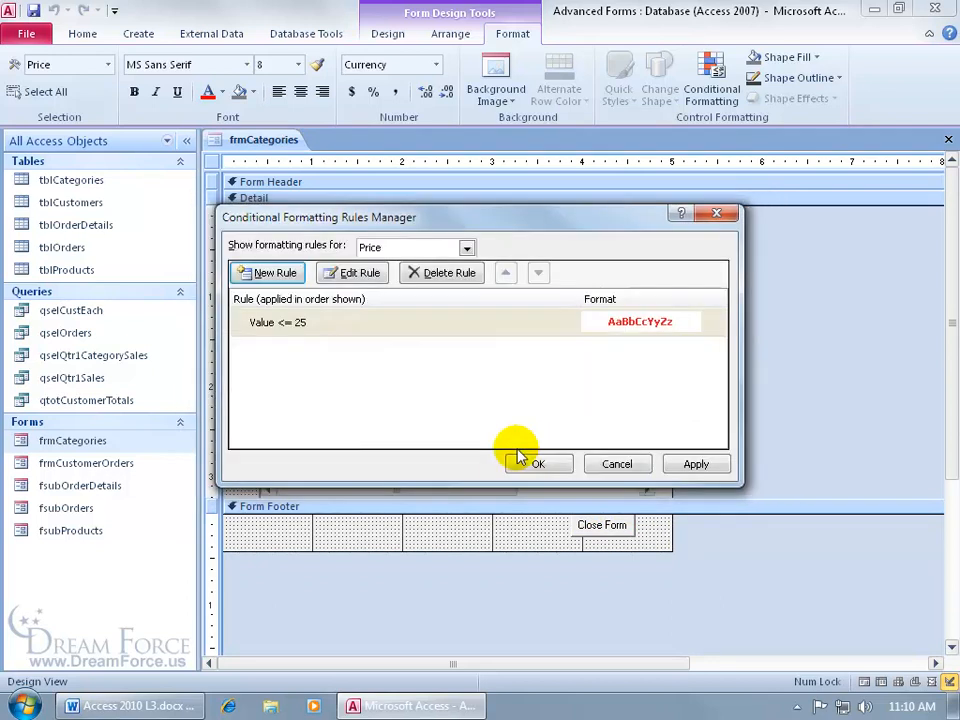
pyautogui.click(540, 462)
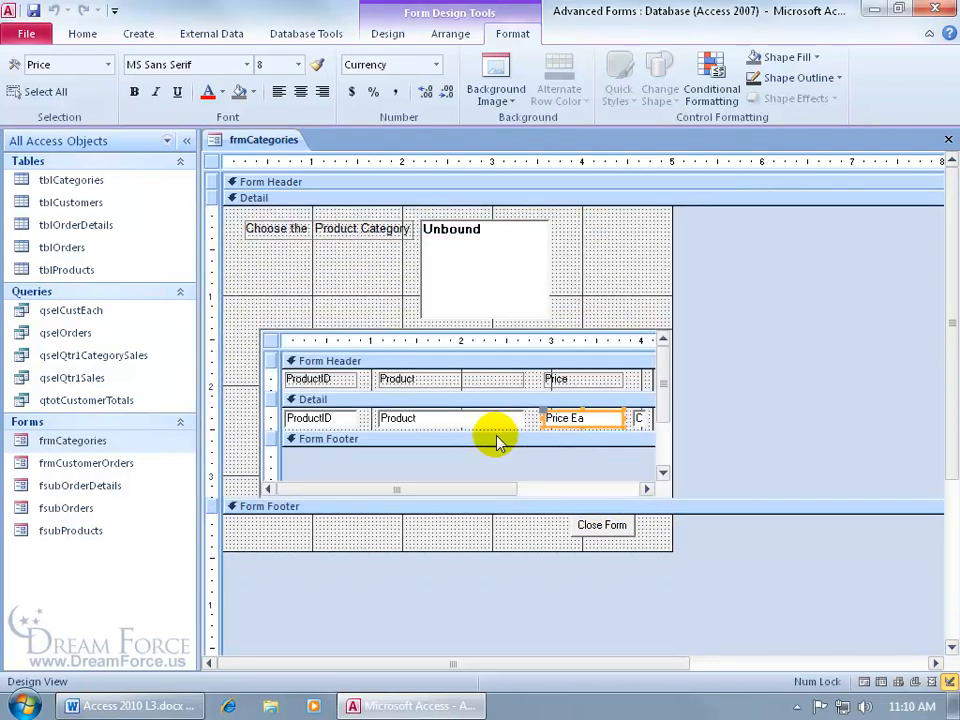
pyautogui.rightClick(264, 143)
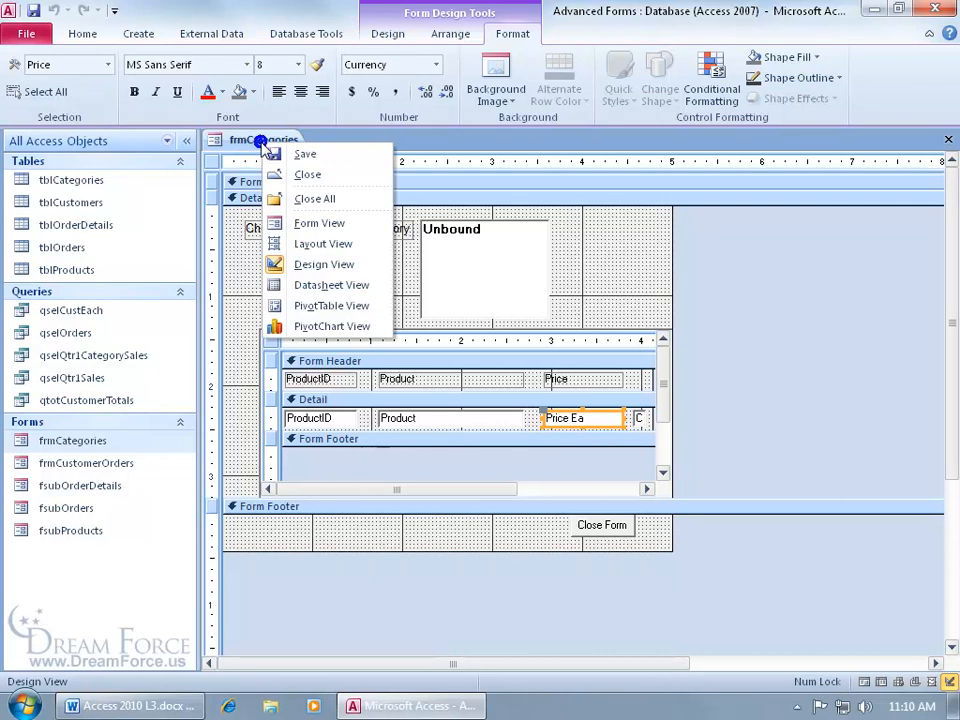
pyautogui.click(330, 223)
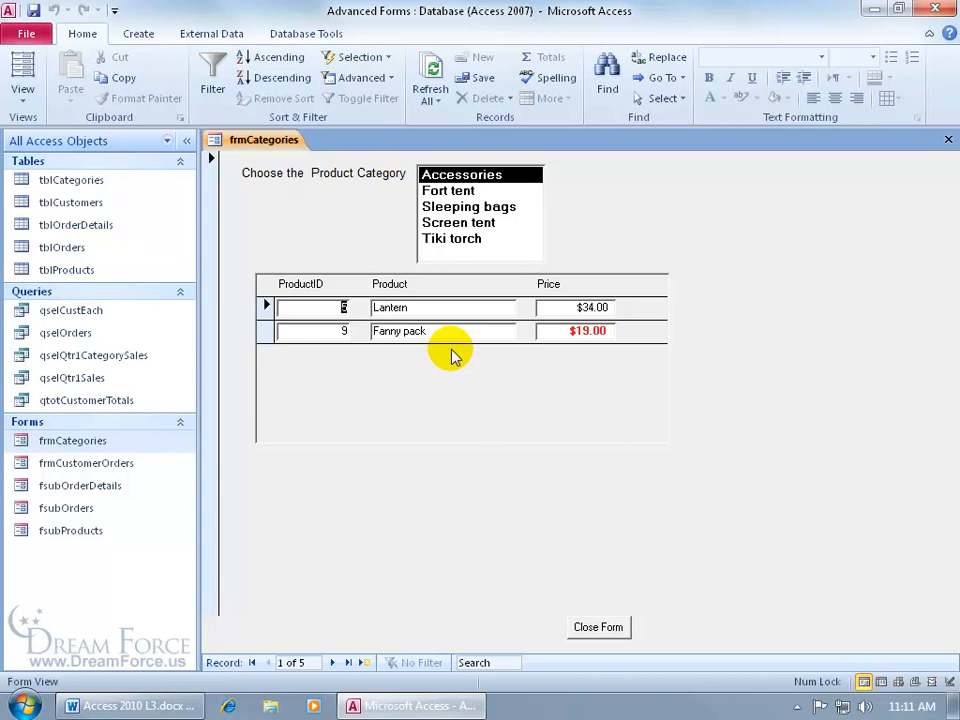
# Return the form to Design View and open the conditional formatting rules for the subform's Product field.
pyautogui.rightClick(707, 234)
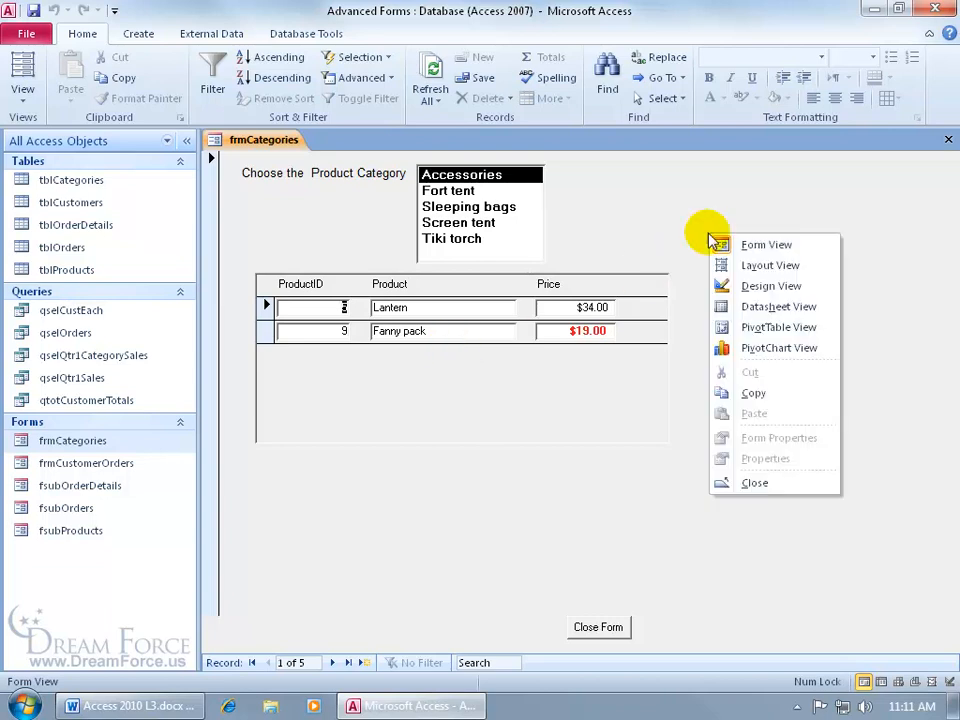
pyautogui.click(744, 287)
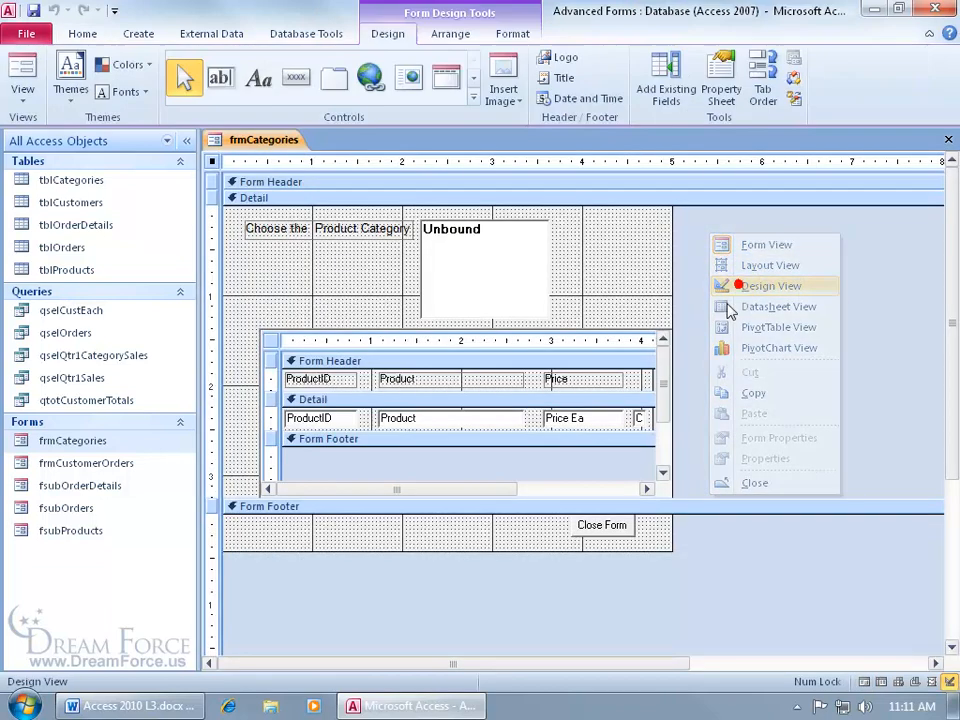
pyautogui.click(460, 418)
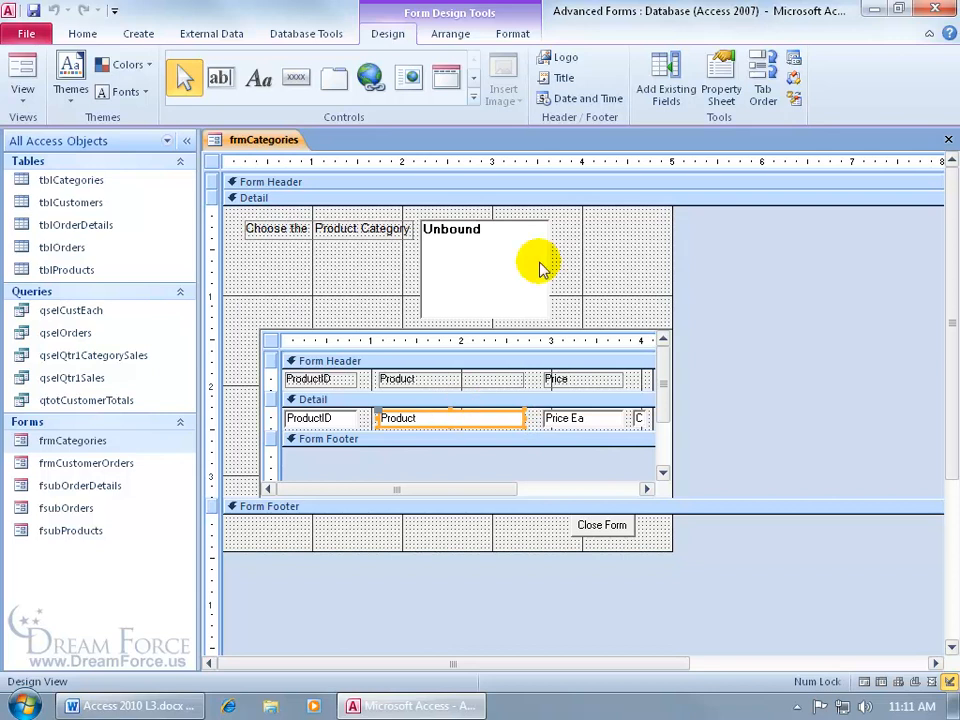
pyautogui.click(510, 30)
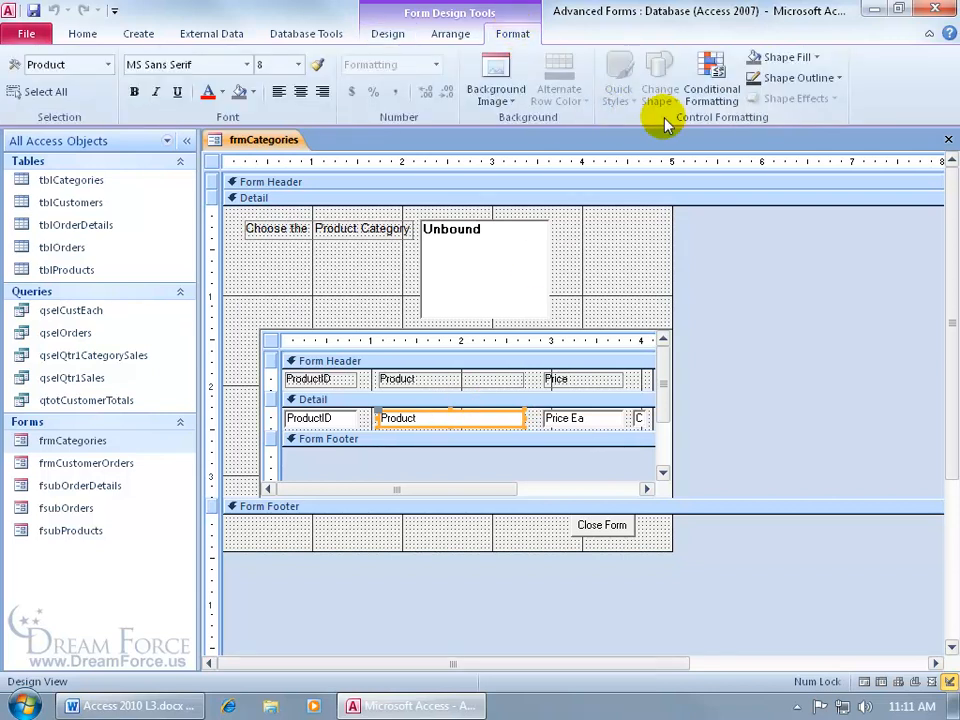
pyautogui.click(698, 92)
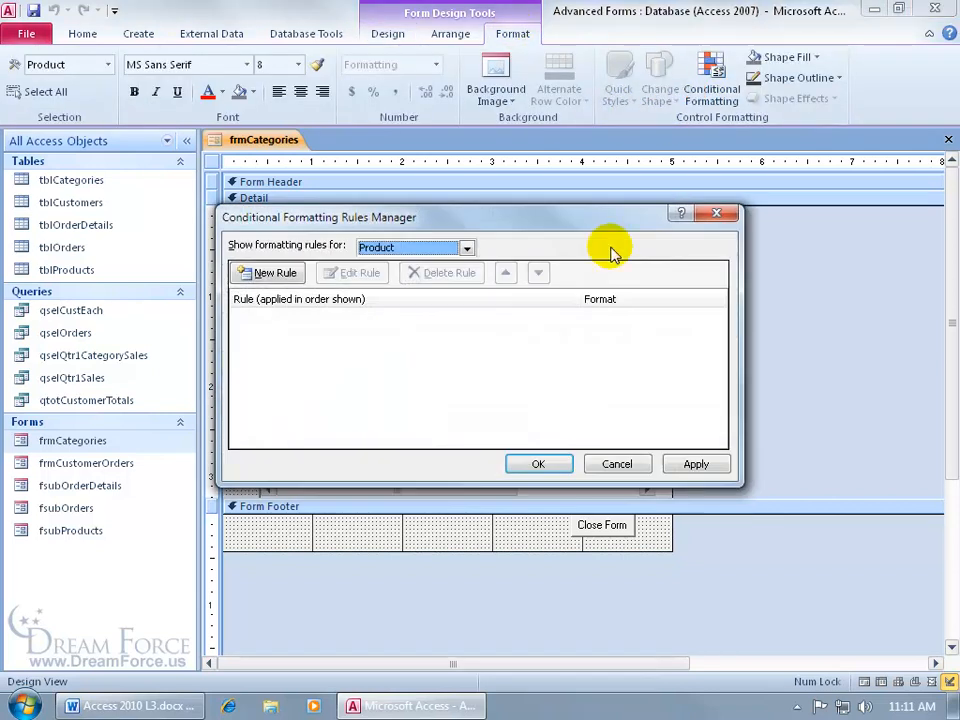
# Create a new rule for Product using the expression [Forms]![frmCategories]![fsubProducts]![Price ea]<=25.
pyautogui.click(287, 275)
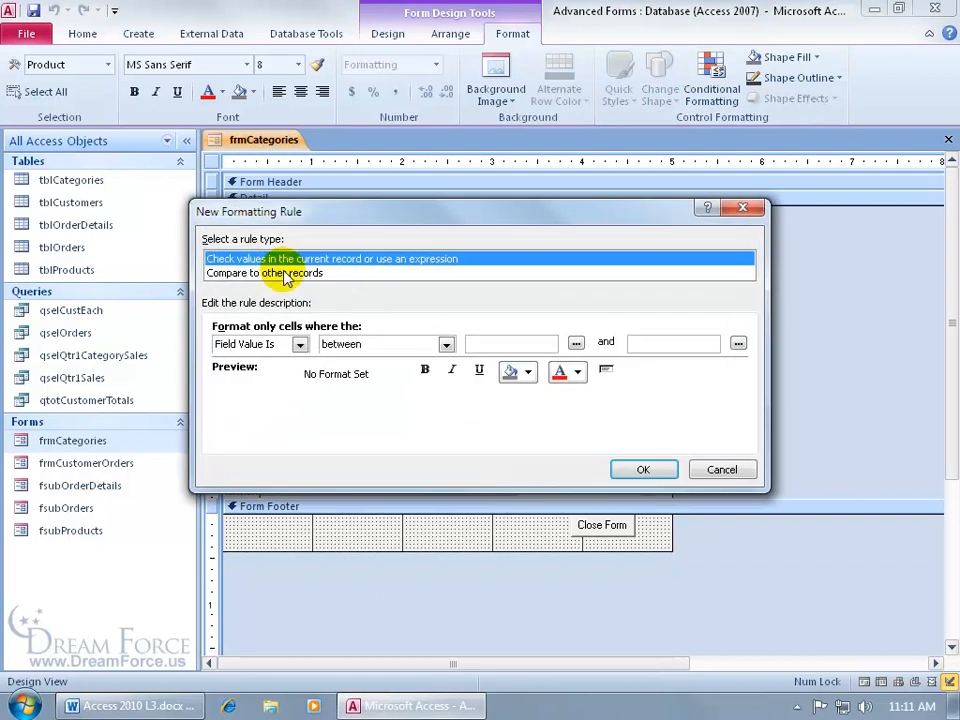
pyautogui.click(300, 343)
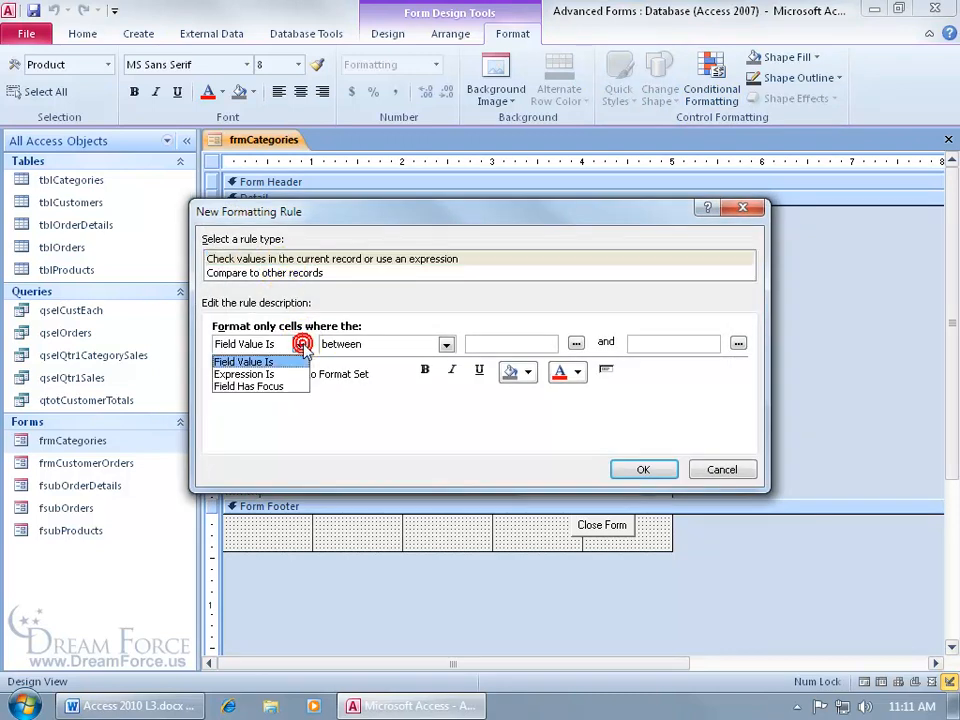
pyautogui.click(293, 375)
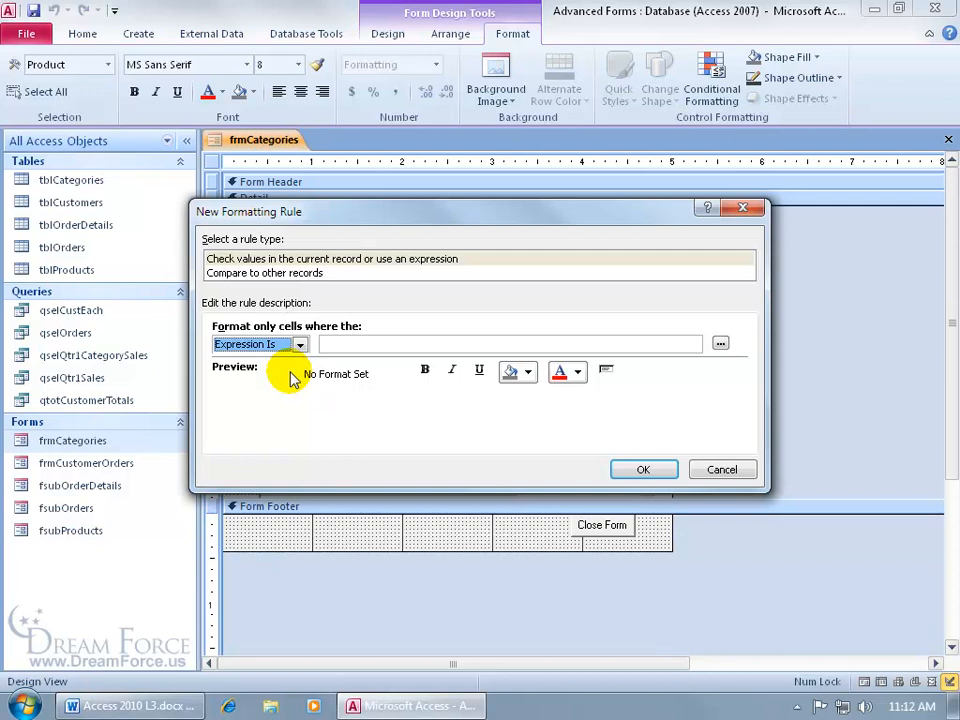
pyautogui.click(615, 343)
pyautogui.write('Forms![frmCategories]![fsubProducts]![Price ea]<=25')
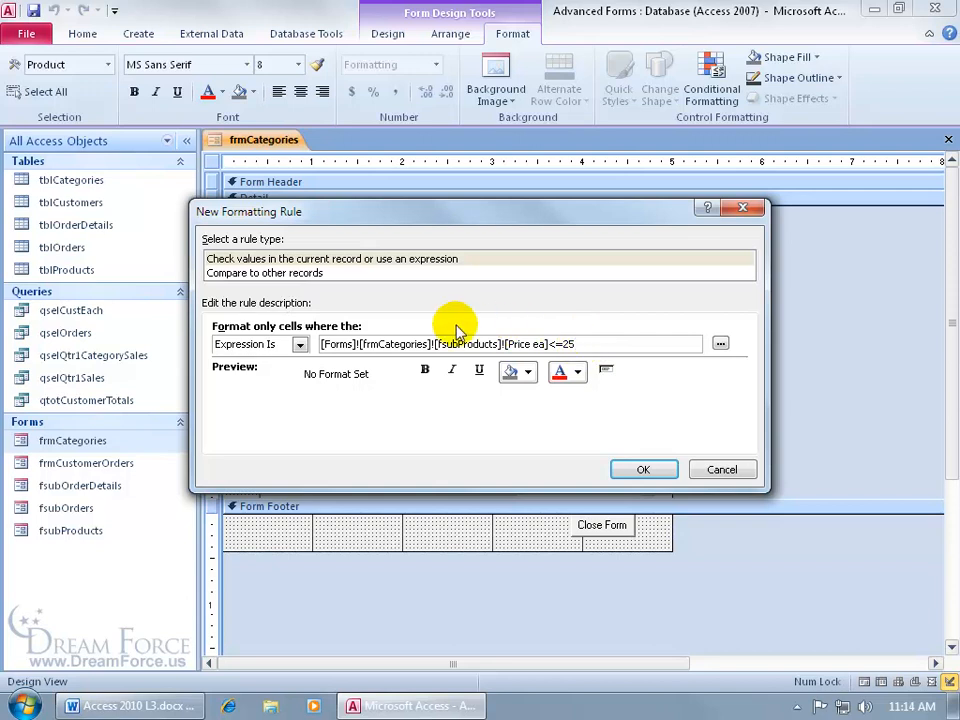
# Give the expression rule a bold italic red font, apply it and display the form in Form View.
pyautogui.click(576, 372)
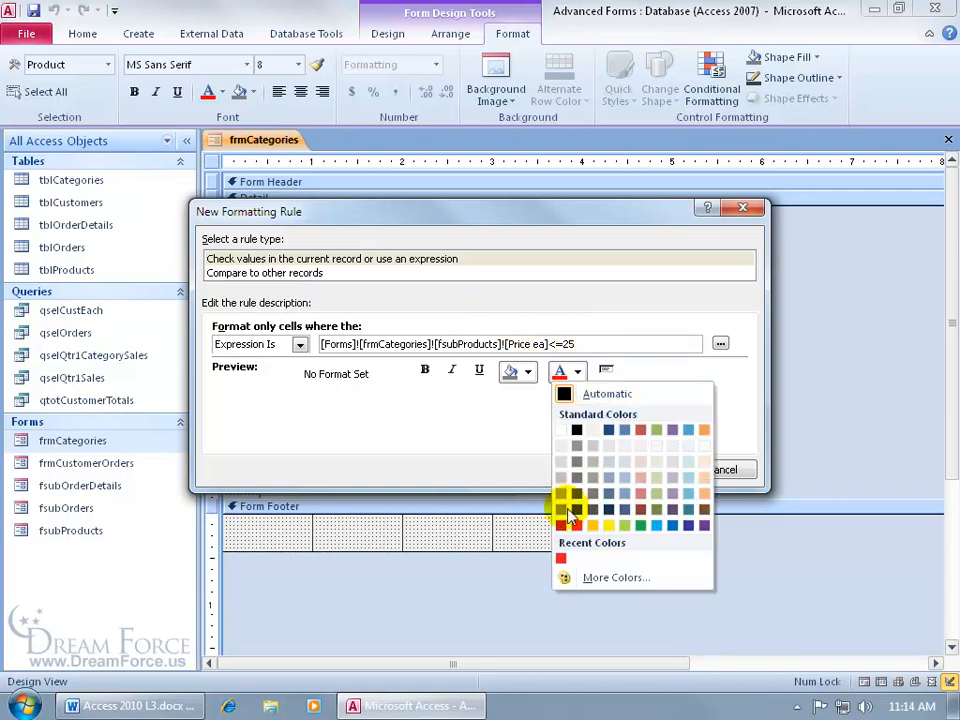
pyautogui.click(563, 558)
pyautogui.click(425, 370)
pyautogui.click(452, 370)
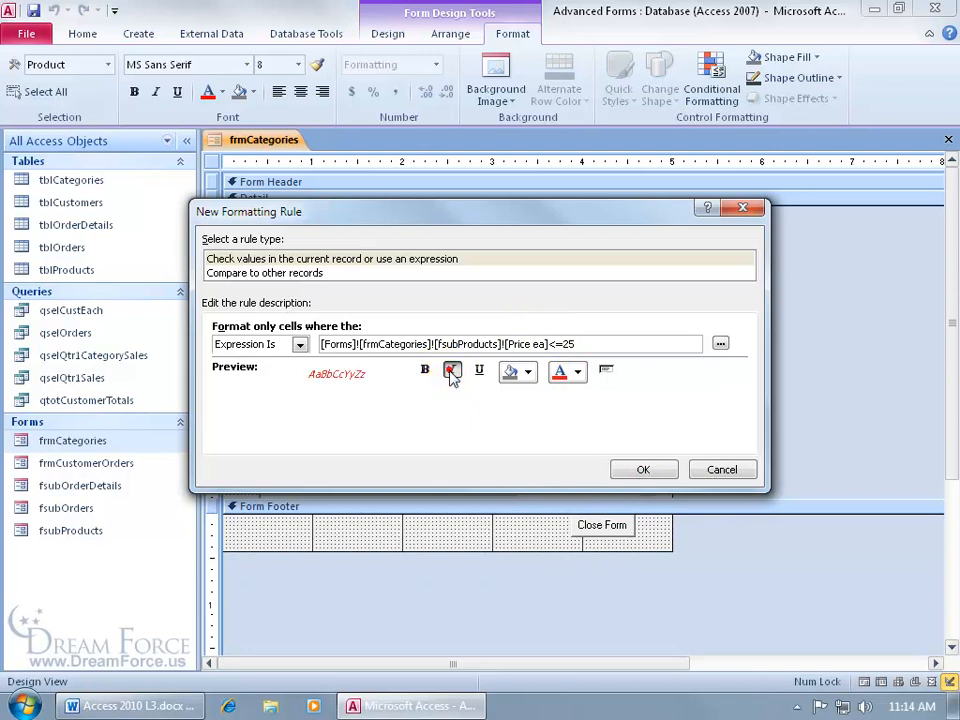
pyautogui.click(643, 469)
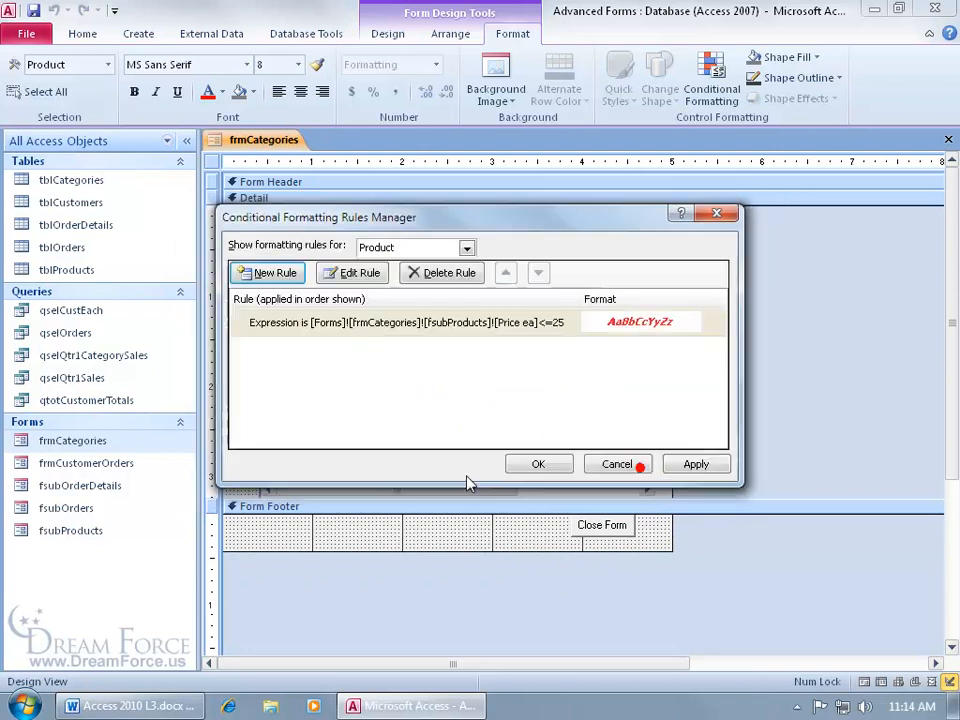
pyautogui.click(540, 464)
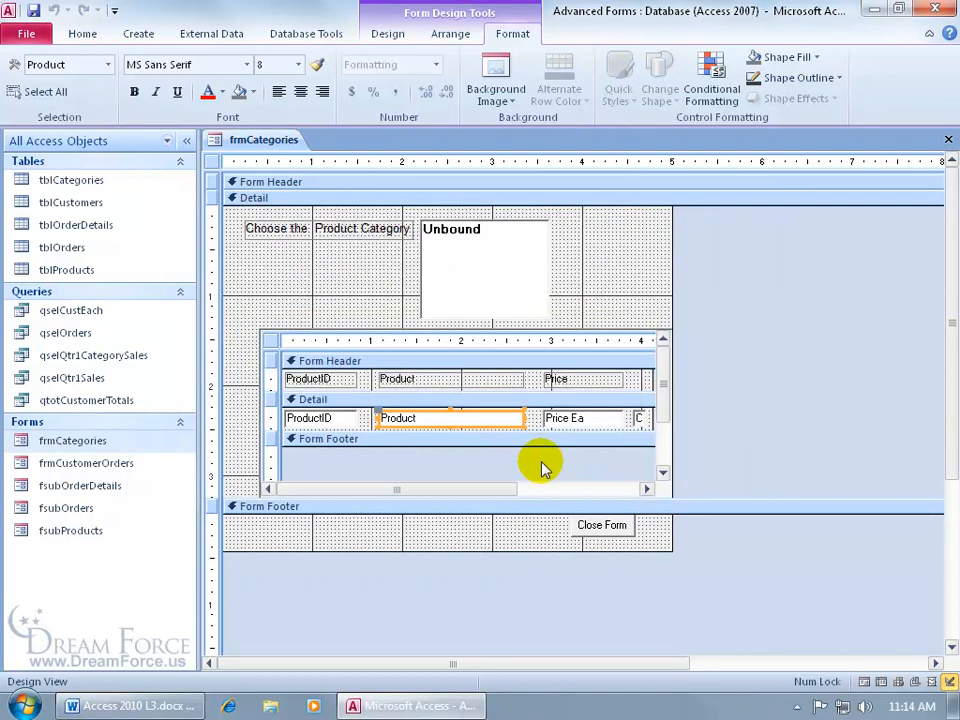
pyautogui.rightClick(284, 141)
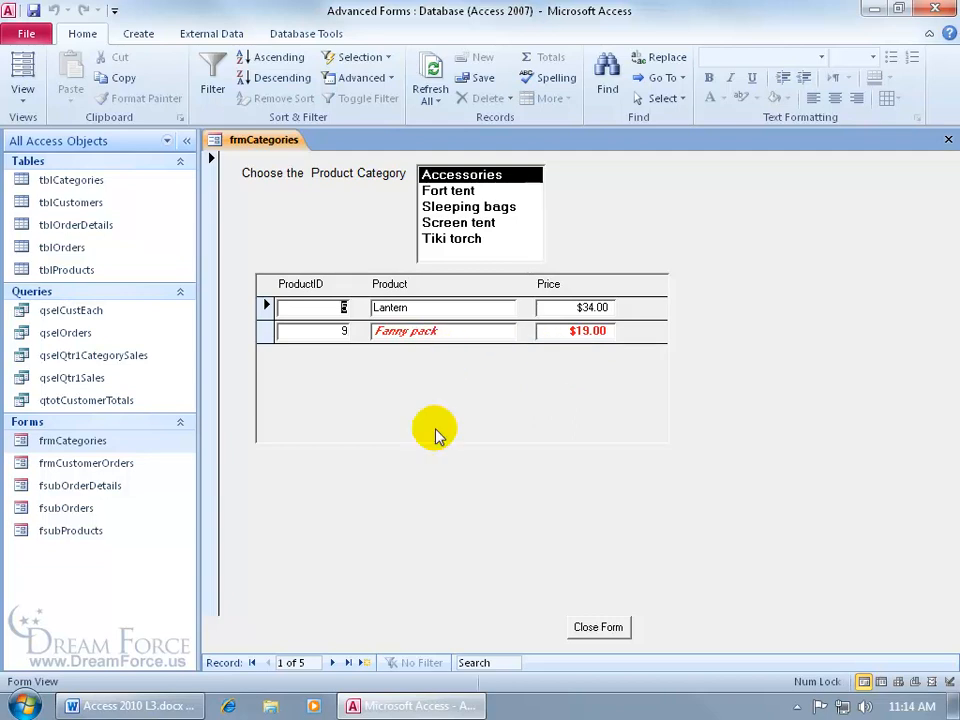
# Browse the product categories from Fort tent to Tiki torch and back to Accessories to check the conditional formatting.
pyautogui.click(333, 663)
pyautogui.click(335, 663)
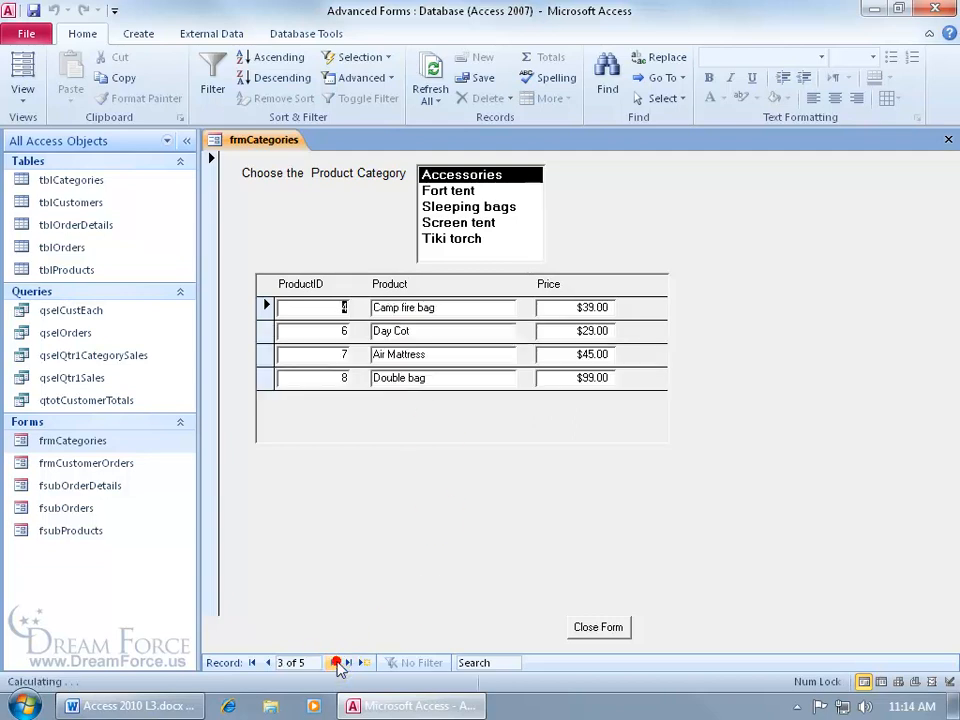
pyautogui.click(471, 193)
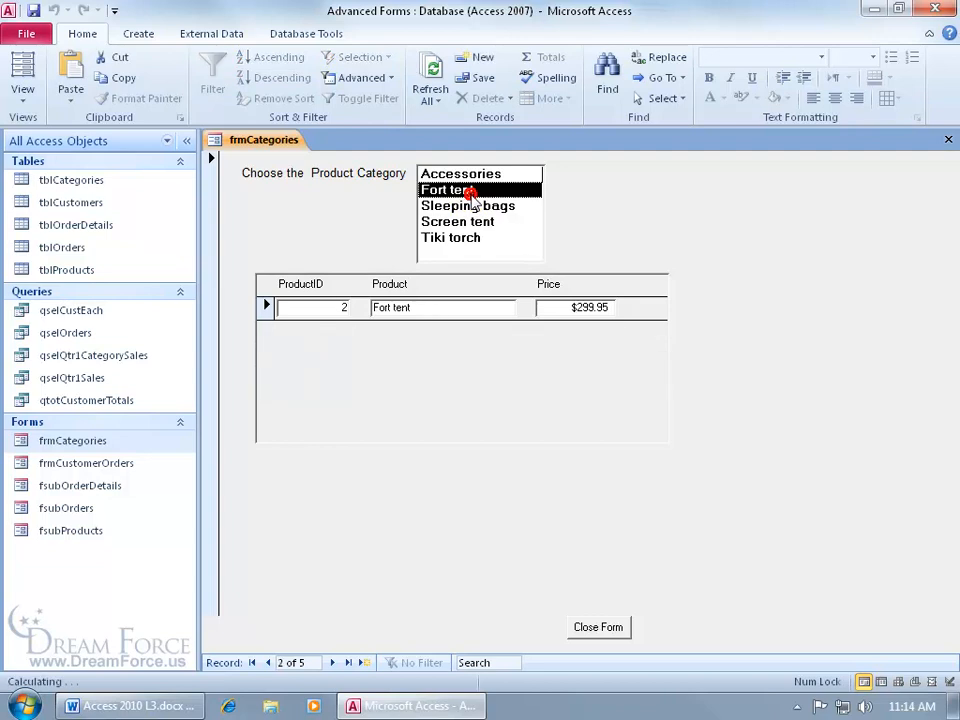
pyautogui.click(476, 208)
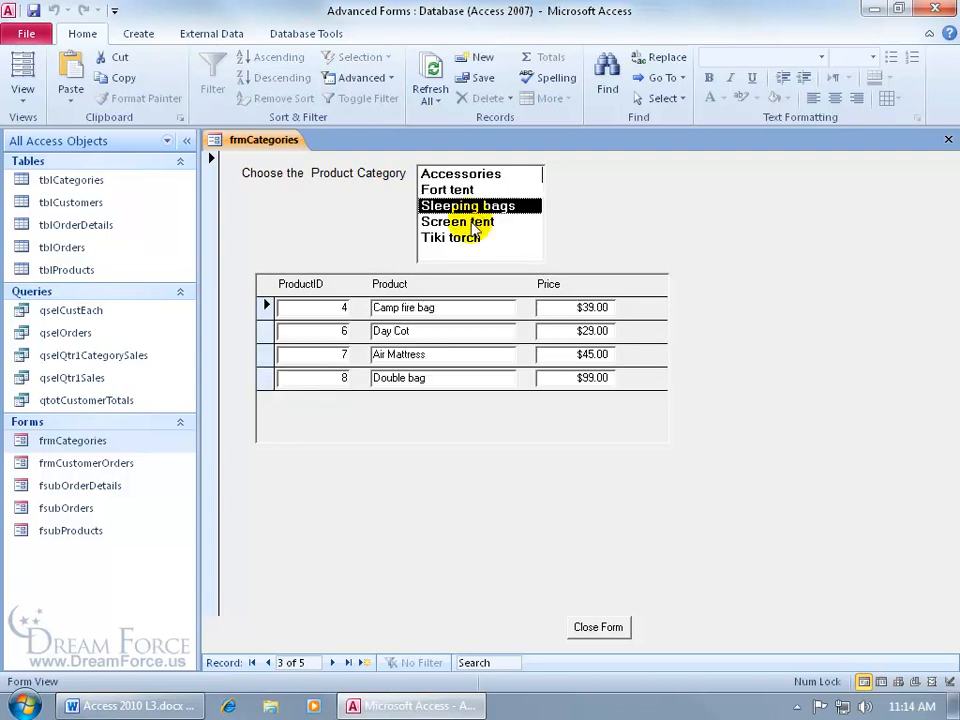
pyautogui.click(474, 221)
pyautogui.click(472, 238)
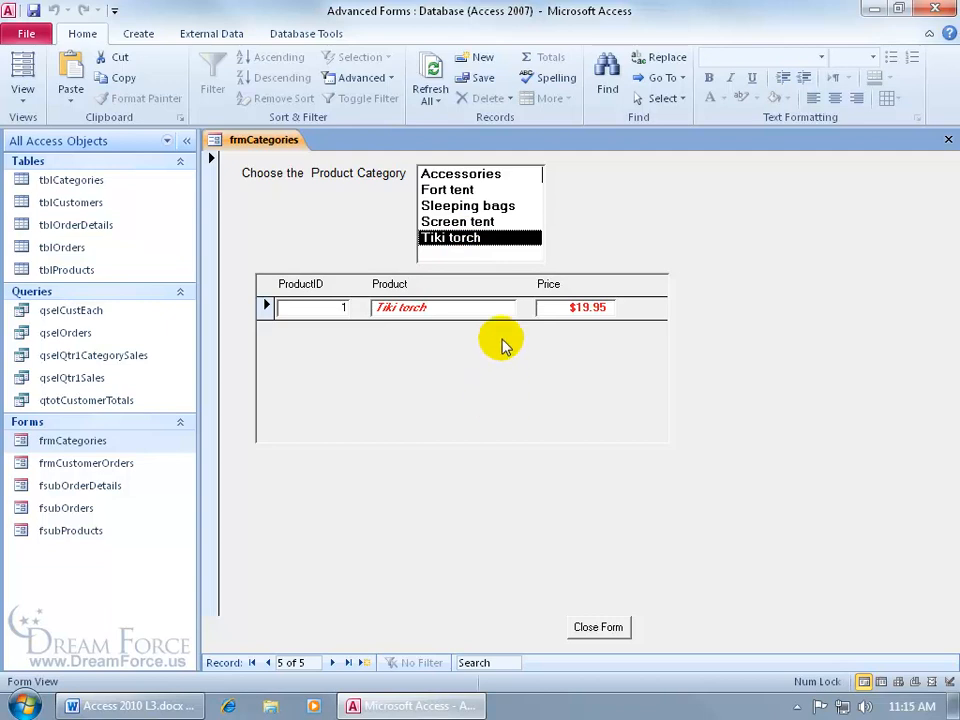
pyautogui.click(482, 174)
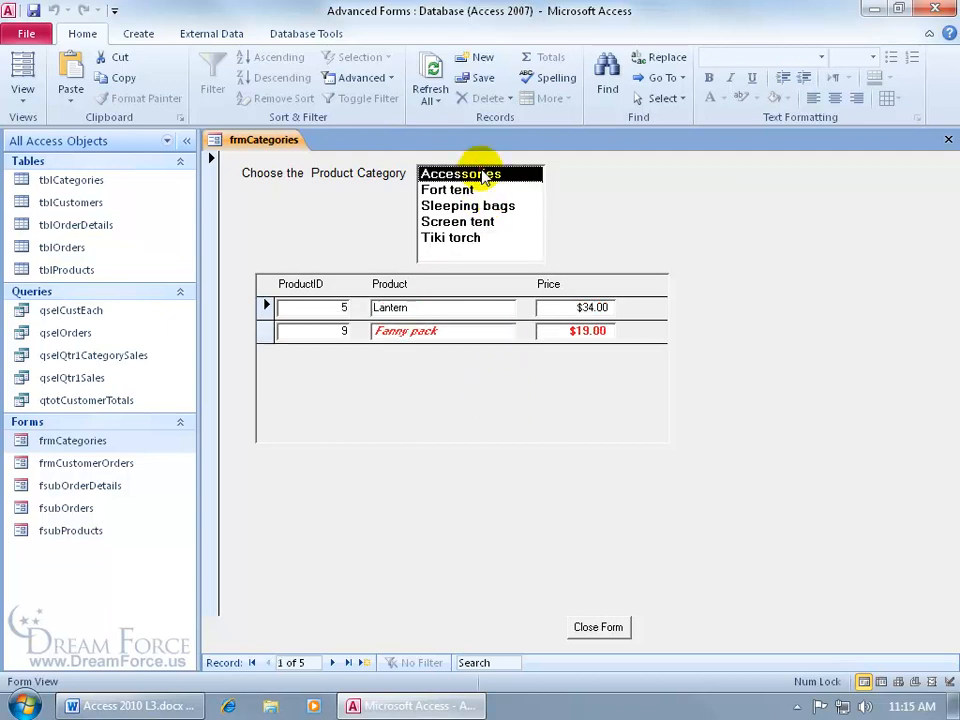